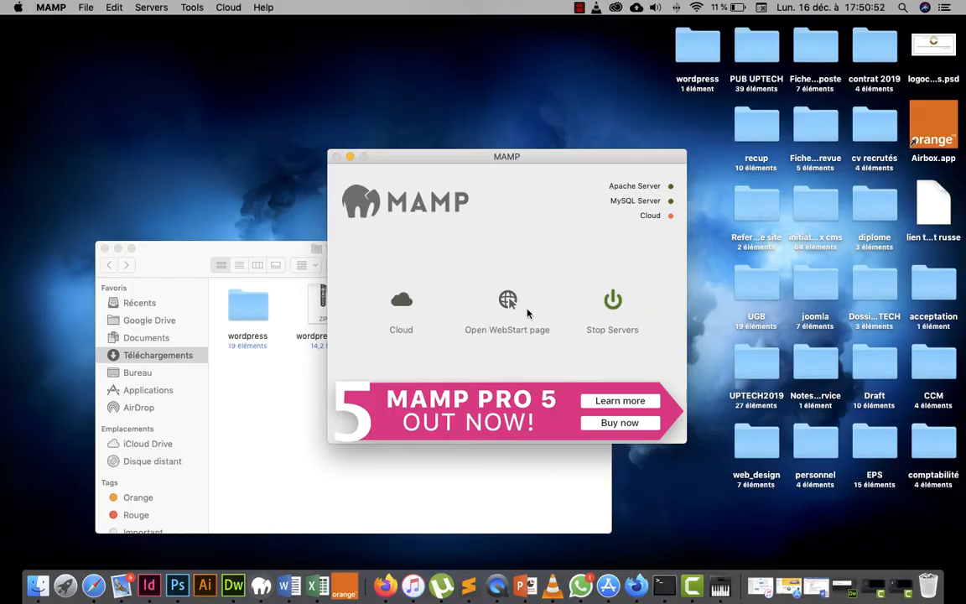
# Step: With Apache and MySQL running in MAMP, bring the Finder Téléchargements window to the front
pyautogui.click(283, 364)
# Step: Copy wordpress.zip from Téléchargements using its Copier context-menu command
pyautogui.click(326, 319)
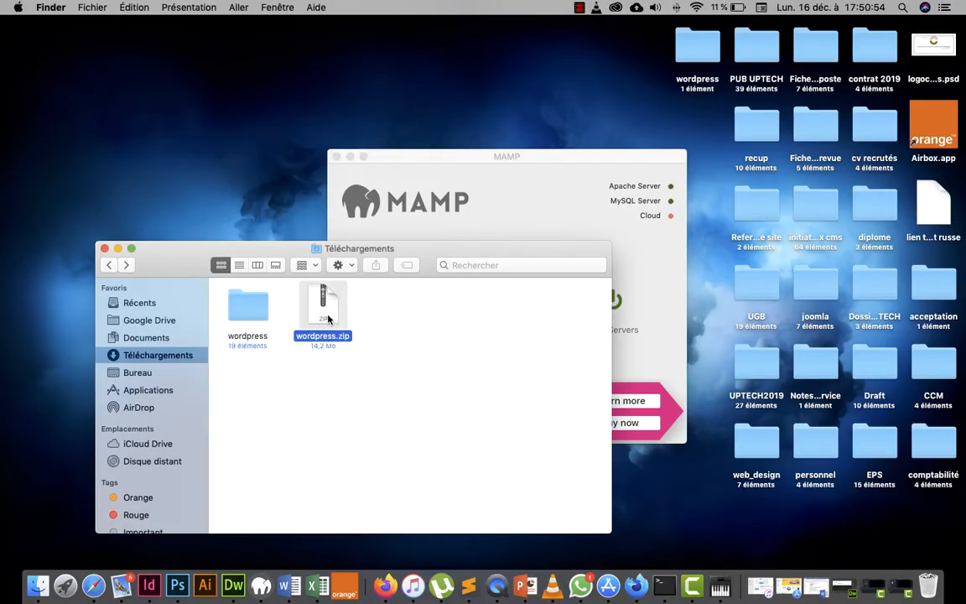
pyautogui.rightClick(329, 300)
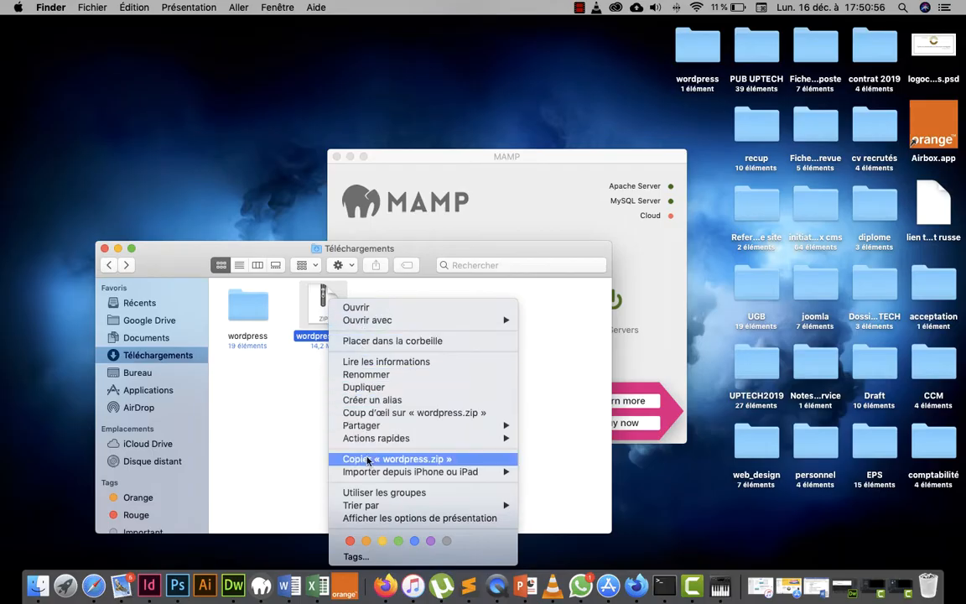
pyautogui.click(335, 458)
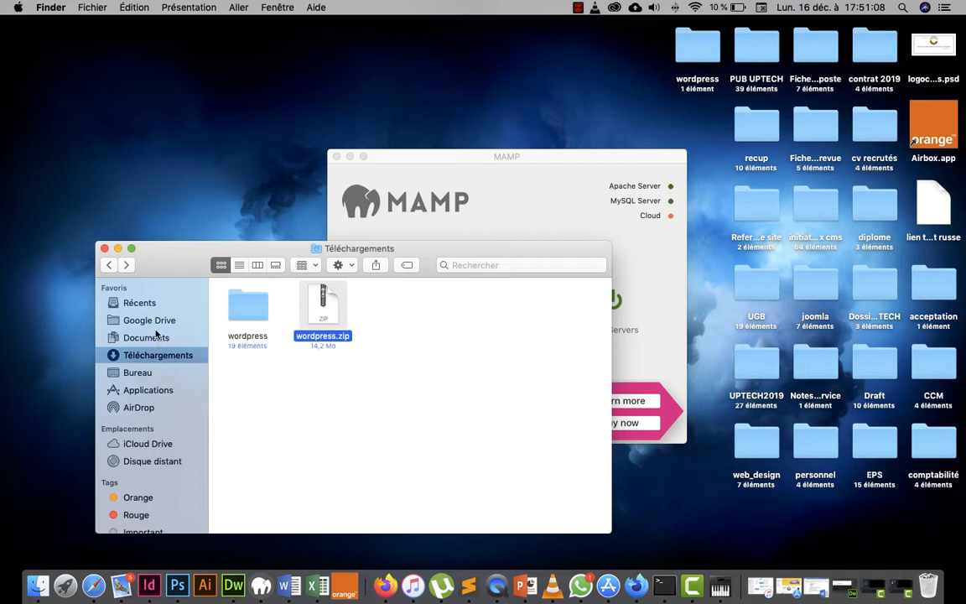
# Step: Paste wordpress.zip into Applications > MAMP > htdocs with Coller l'élément
pyautogui.click(134, 391)
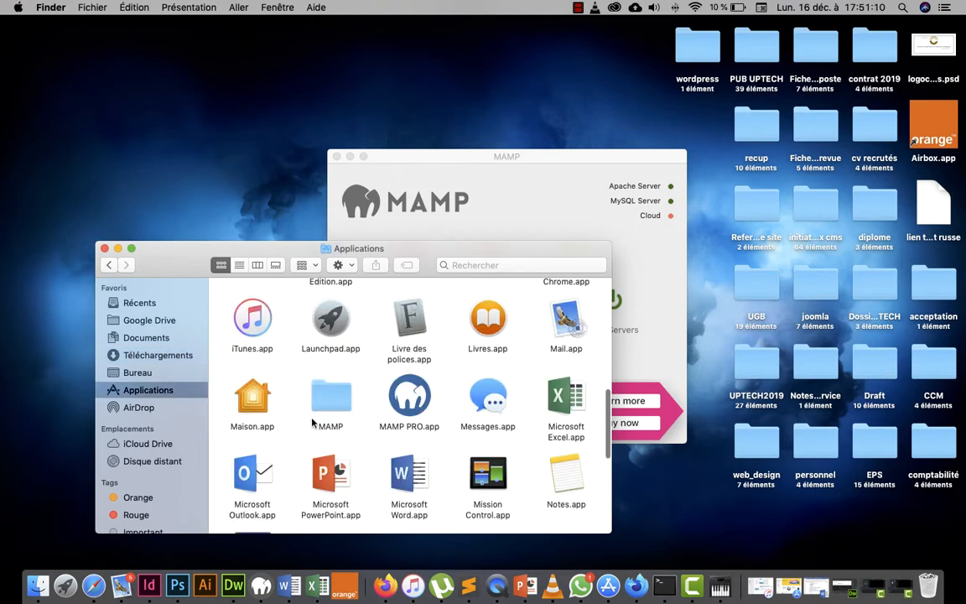
pyautogui.doubleClick(336, 409)
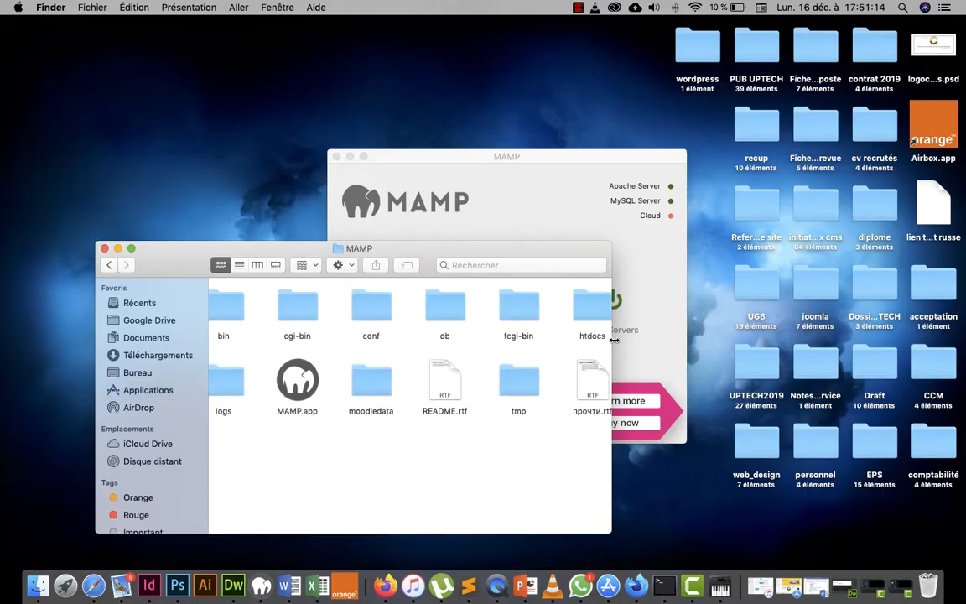
pyautogui.moveTo(610, 340); pyautogui.dragTo(835, 340)
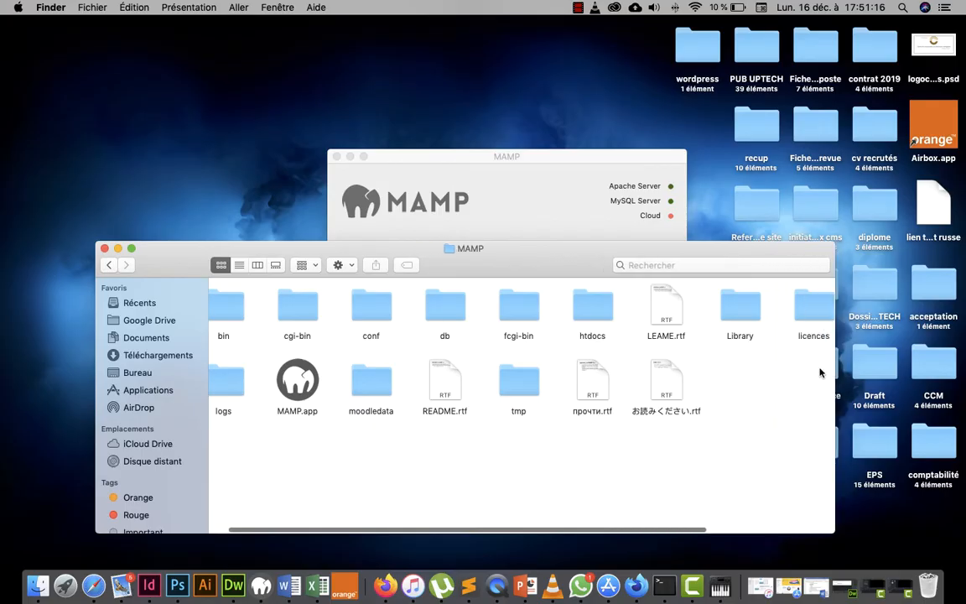
pyautogui.doubleClick(580, 309)
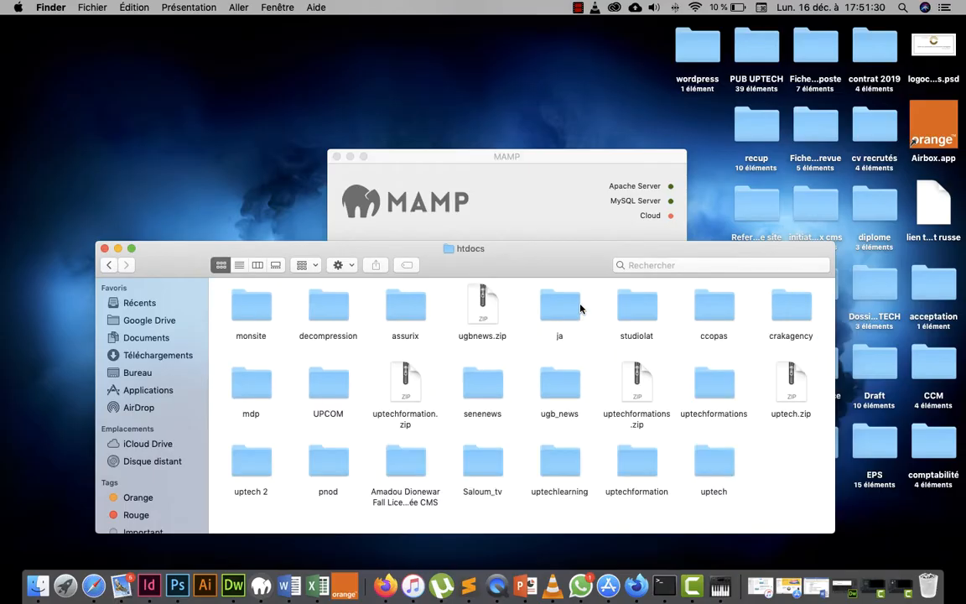
pyautogui.rightClick(761, 446)
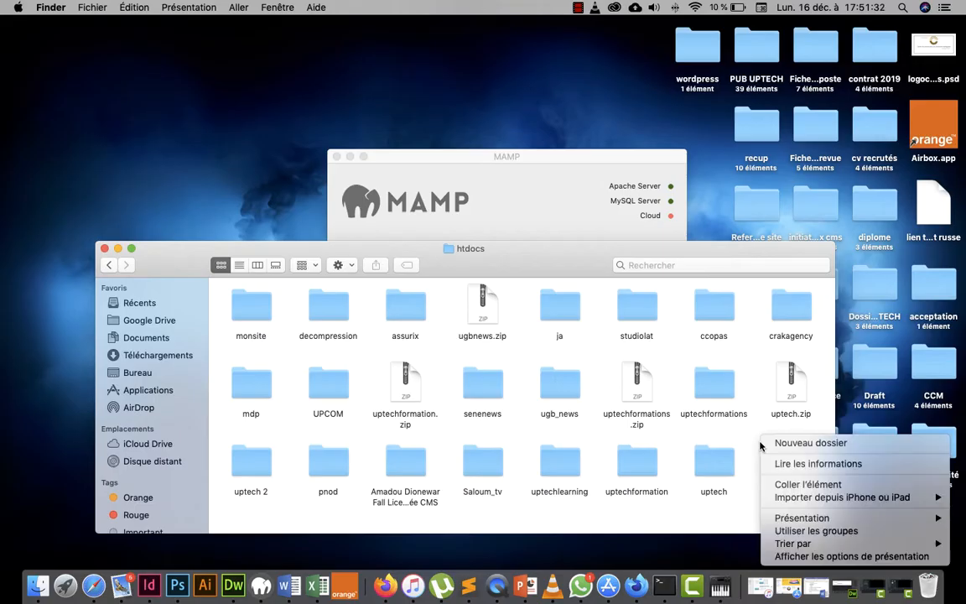
pyautogui.click(797, 485)
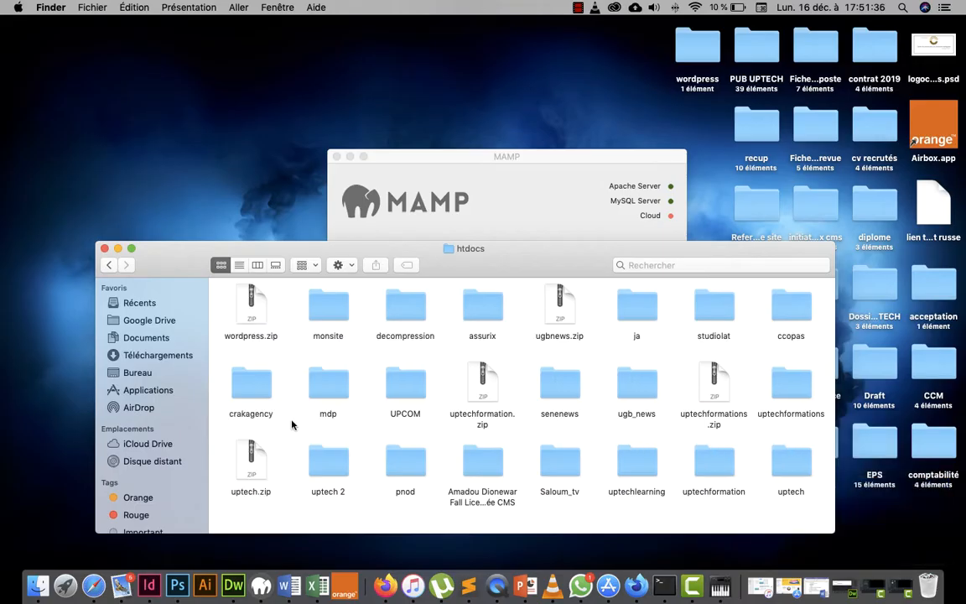
# Step: Unzip wordpress.zip in htdocs and rename the extracted wordpress folder to Kracagency
pyautogui.doubleClick(252, 310)
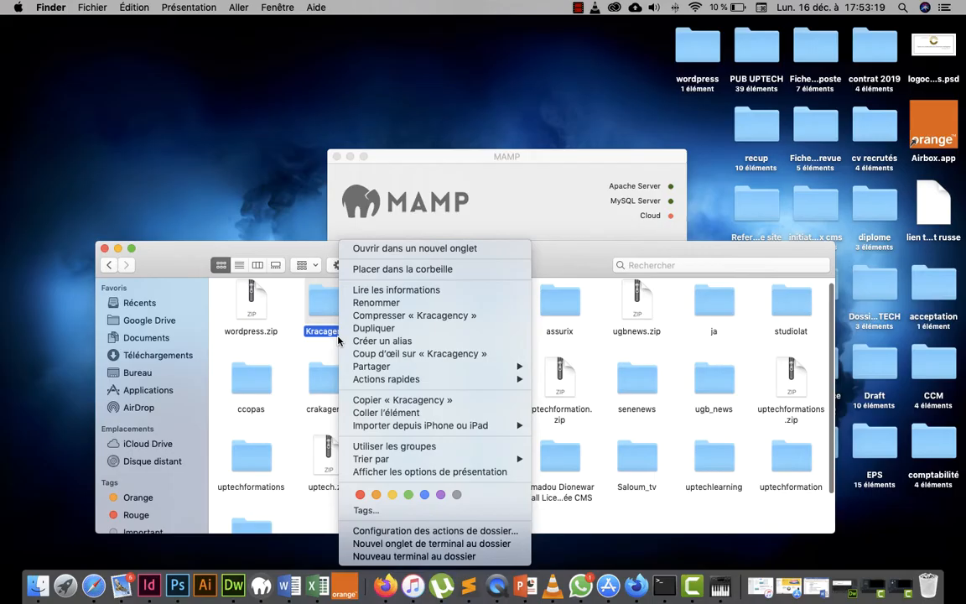
pyautogui.click(325, 337)
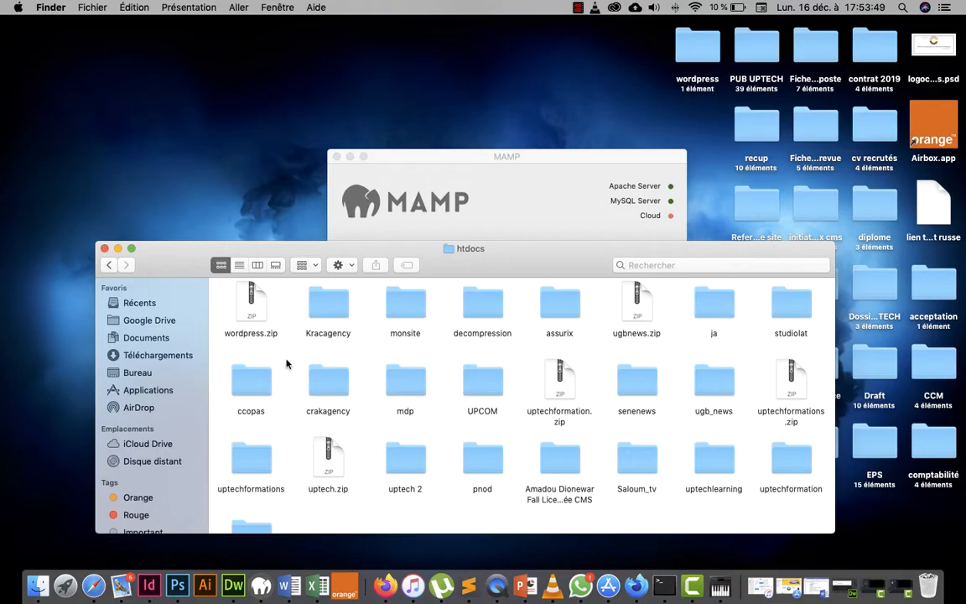
# Step: In Safari, close the old phpMyAdmin tab and load localhost:8888/phpmyadmin in a new tab
pyautogui.click(93, 585)
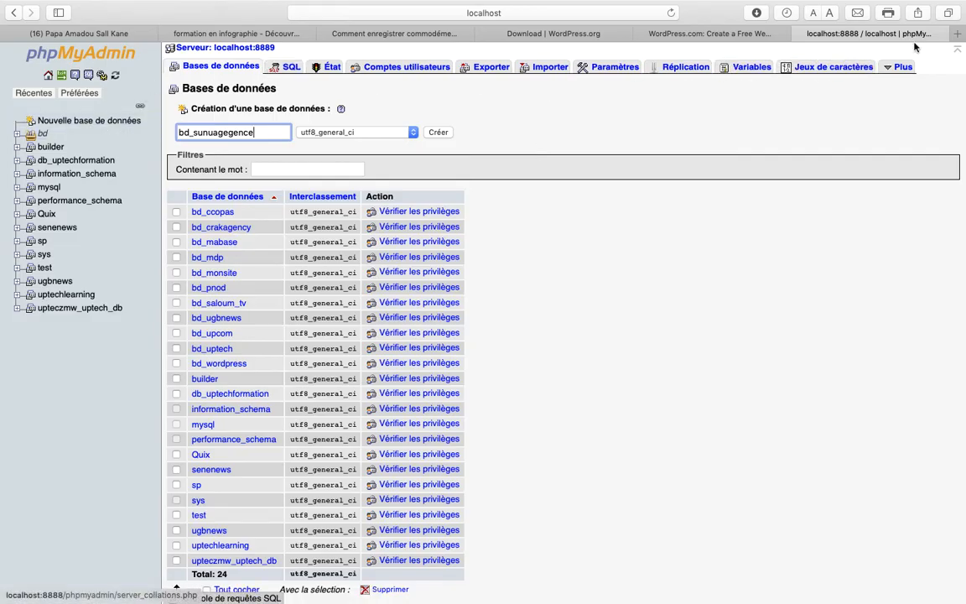
pyautogui.click(801, 34)
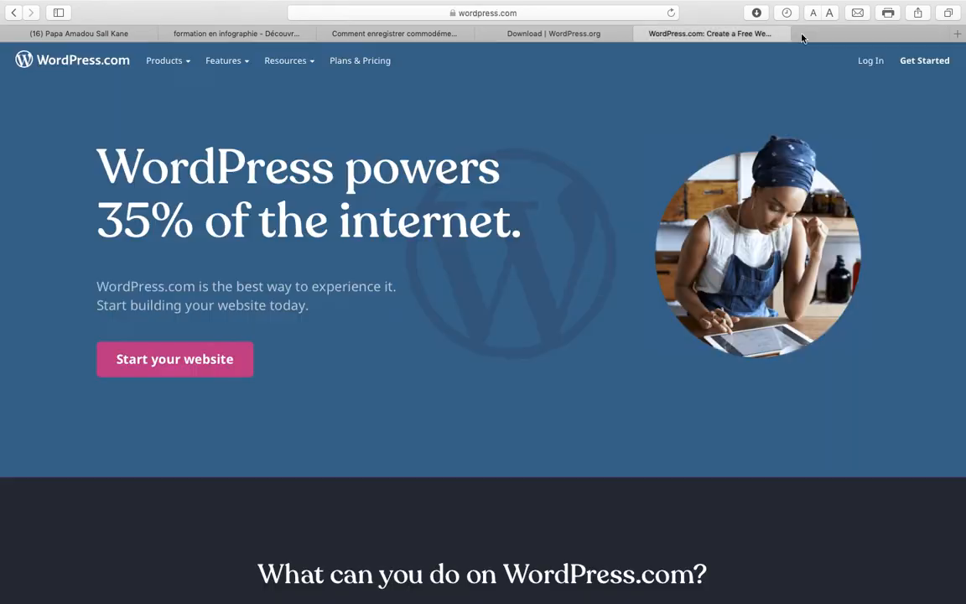
pyautogui.click(954, 37)
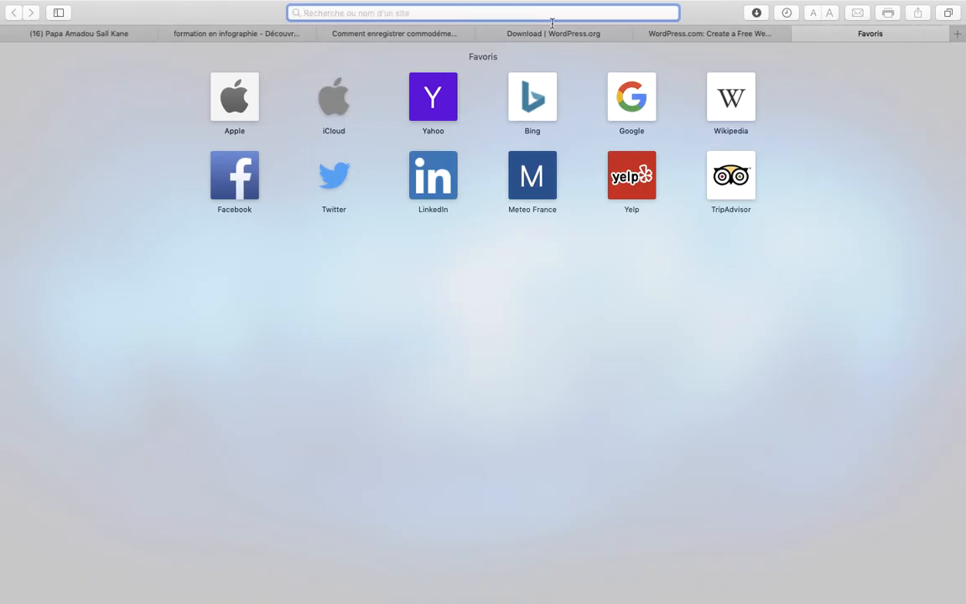
pyautogui.write('localhost:8888')
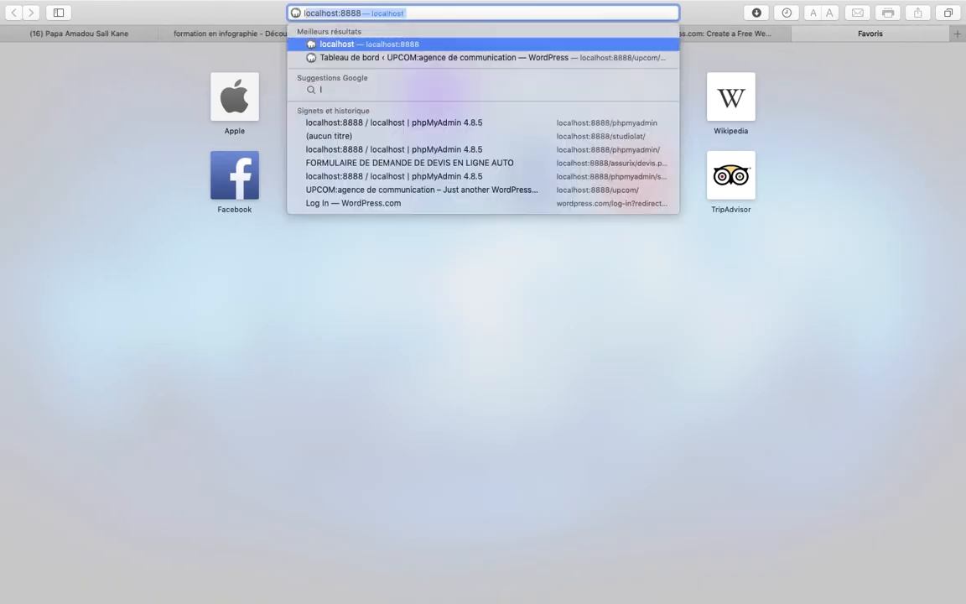
pyautogui.press('Right')
pyautogui.write('/')
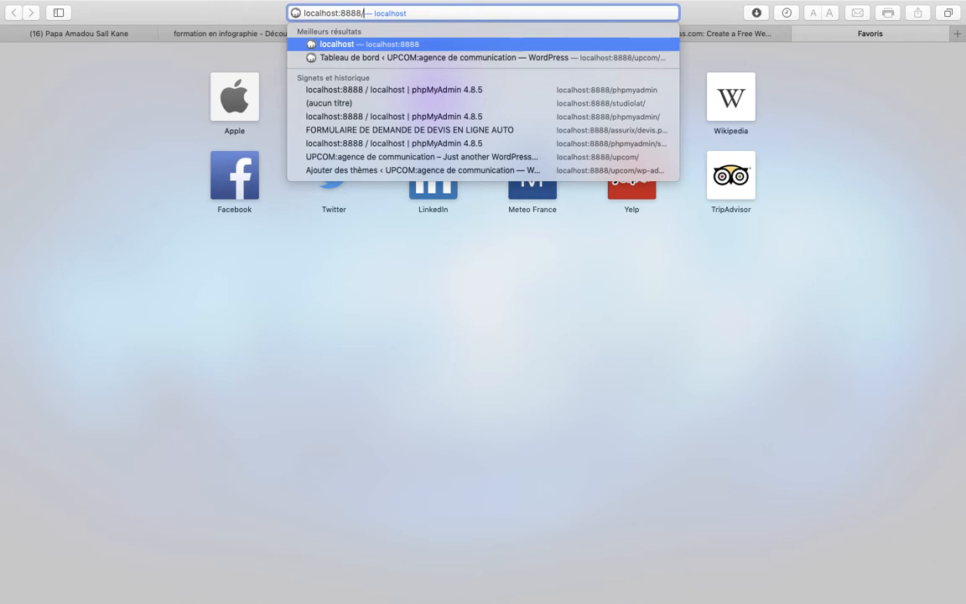
pyautogui.write('php')
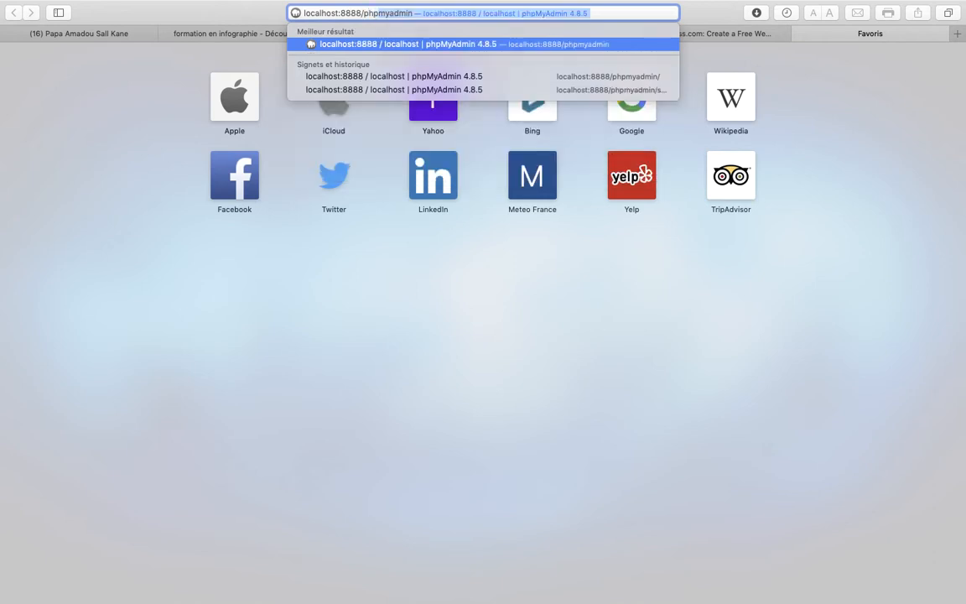
pyautogui.press('Return')
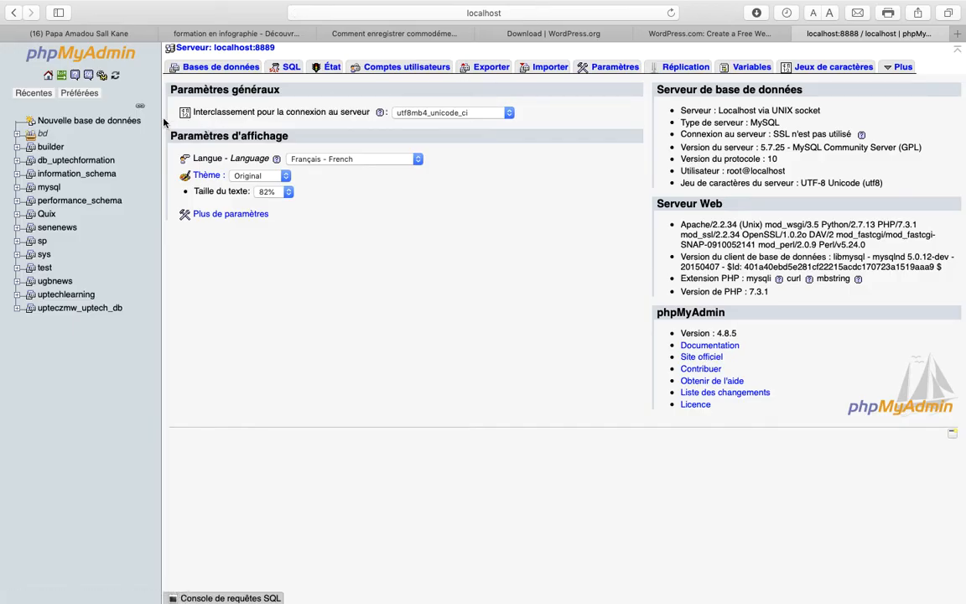
# Step: Create the database bd_kracagency under Nouvelle base de données with Créer
pyautogui.click(123, 124)
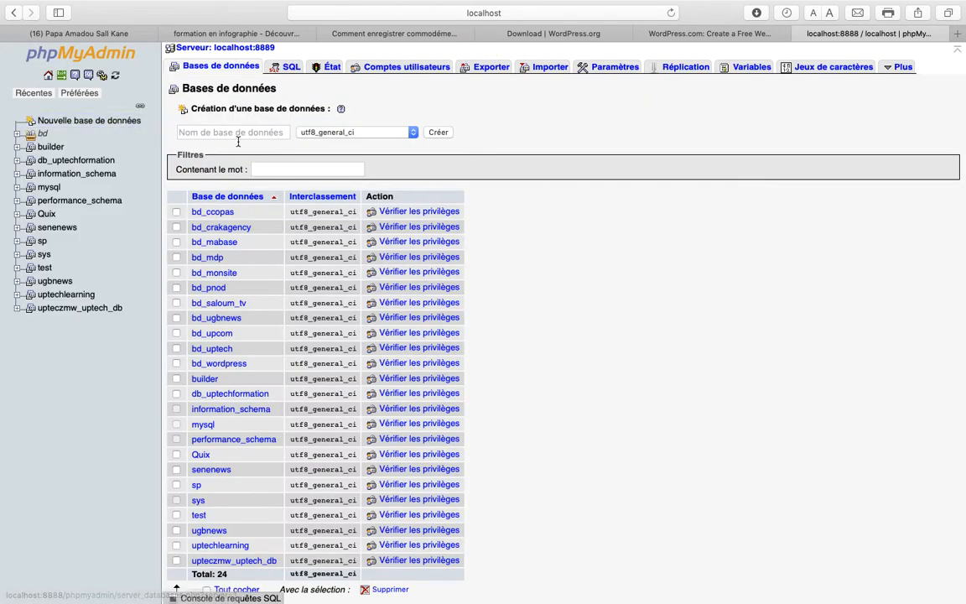
pyautogui.click(241, 133)
pyautogui.write('bd-')
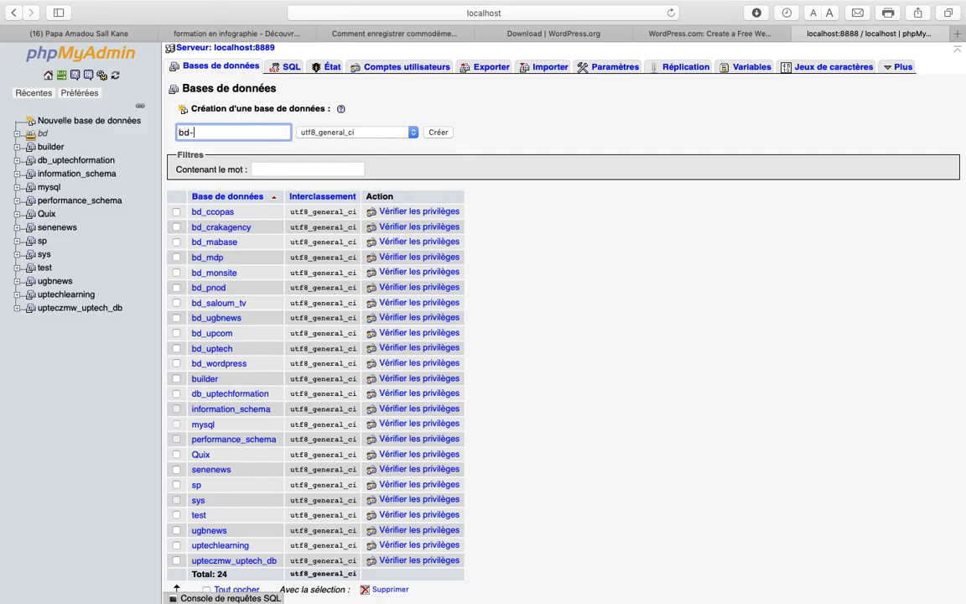
pyautogui.press('BackSpace')
pyautogui.write('_')
pyautogui.write('kracagency')
pyautogui.click(436, 135)
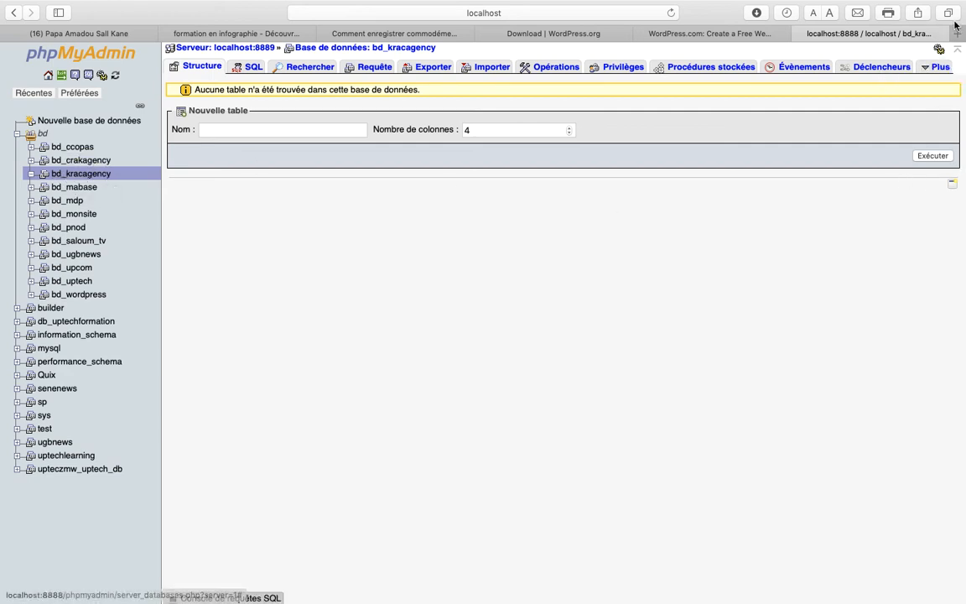
pyautogui.press('super+t')
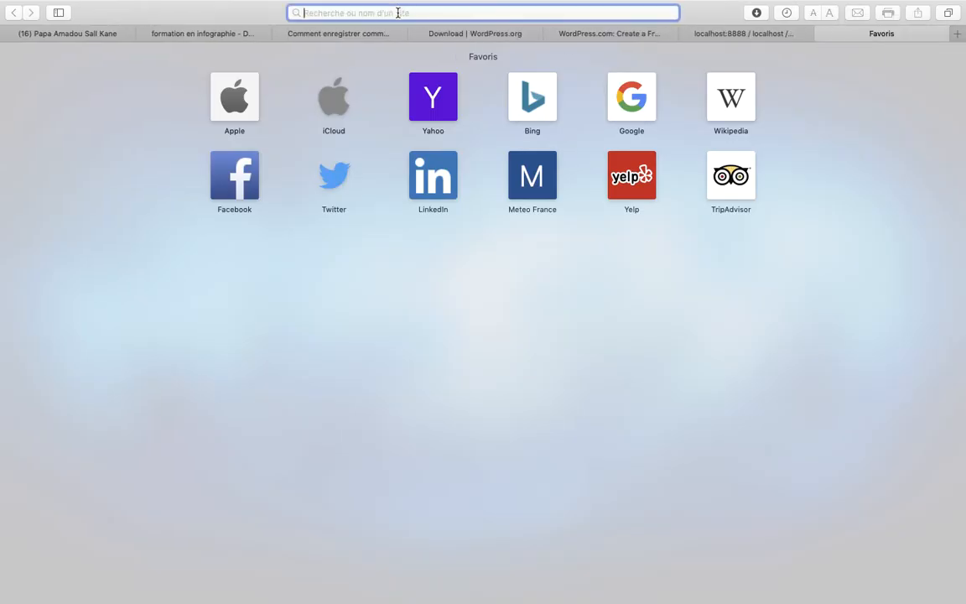
# Step: Load localhost:8888/kracagency in the new Safari tab to reach the WordPress setup
pyautogui.write('loca')
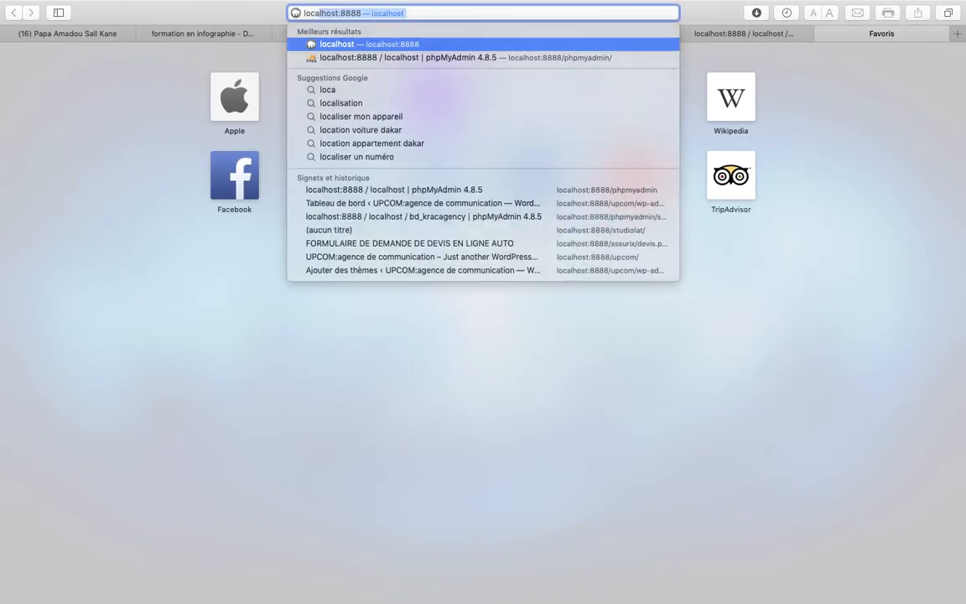
pyautogui.press('Right')
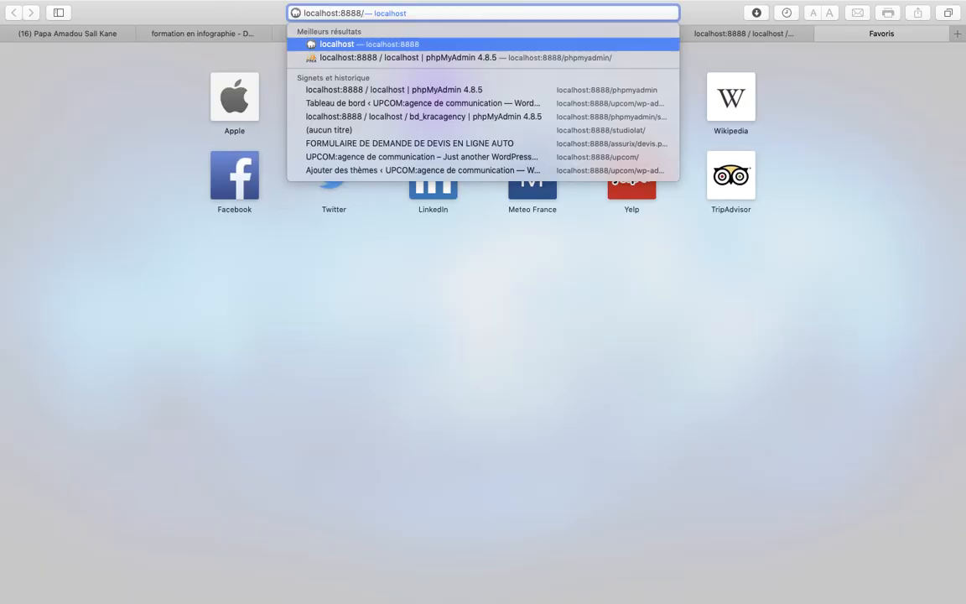
pyautogui.write('kr')
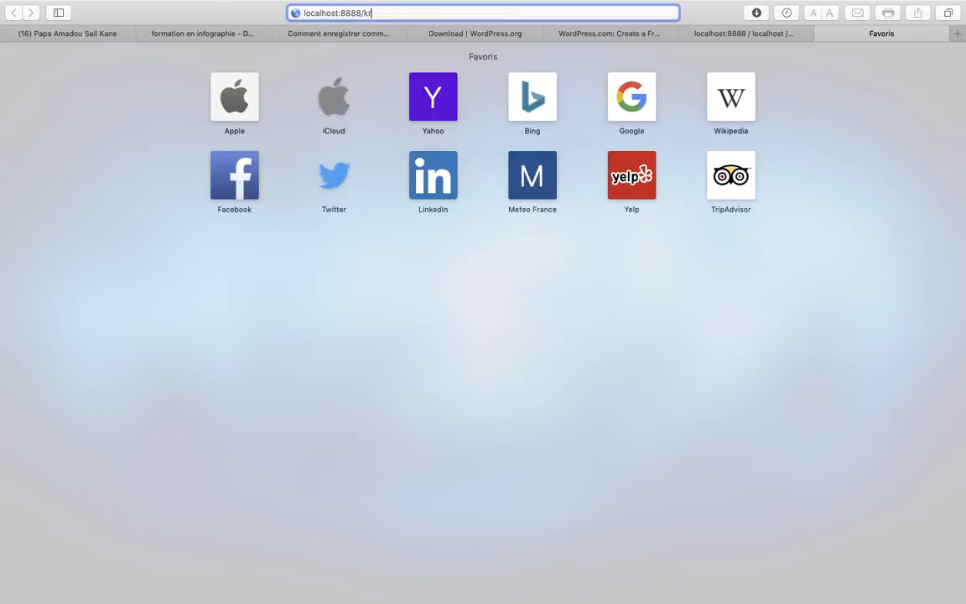
pyautogui.write('acagency')
pyautogui.press('Return')
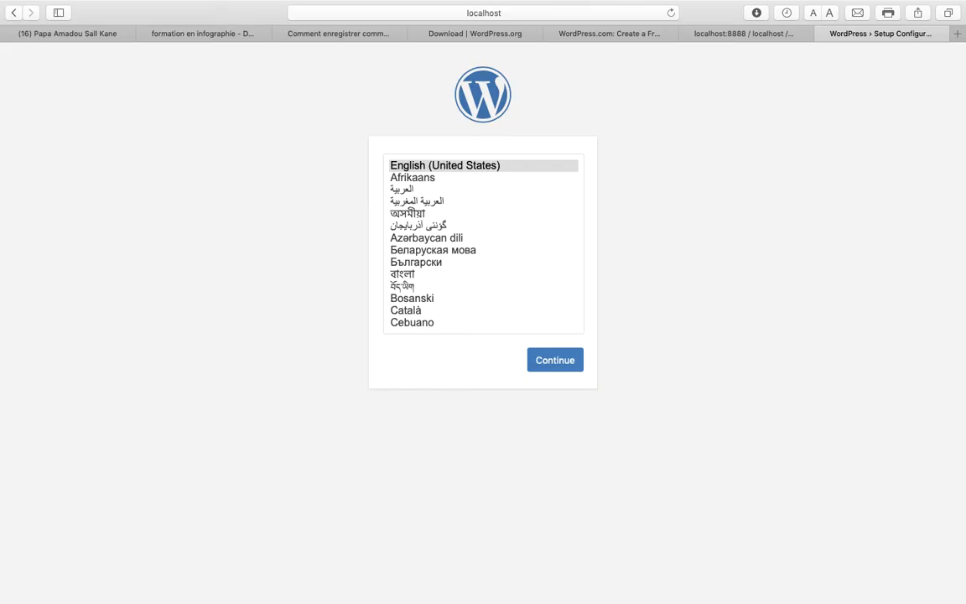
# Step: Continue in English (United States) and review the required database name and username items
pyautogui.click(565, 370)
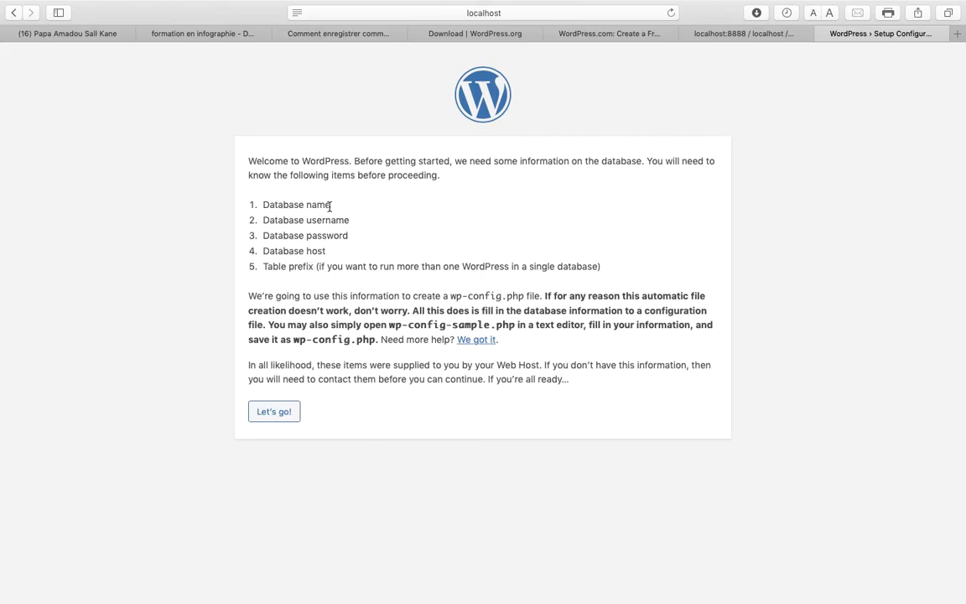
pyautogui.moveTo(331, 207); pyautogui.dragTo(269, 204)
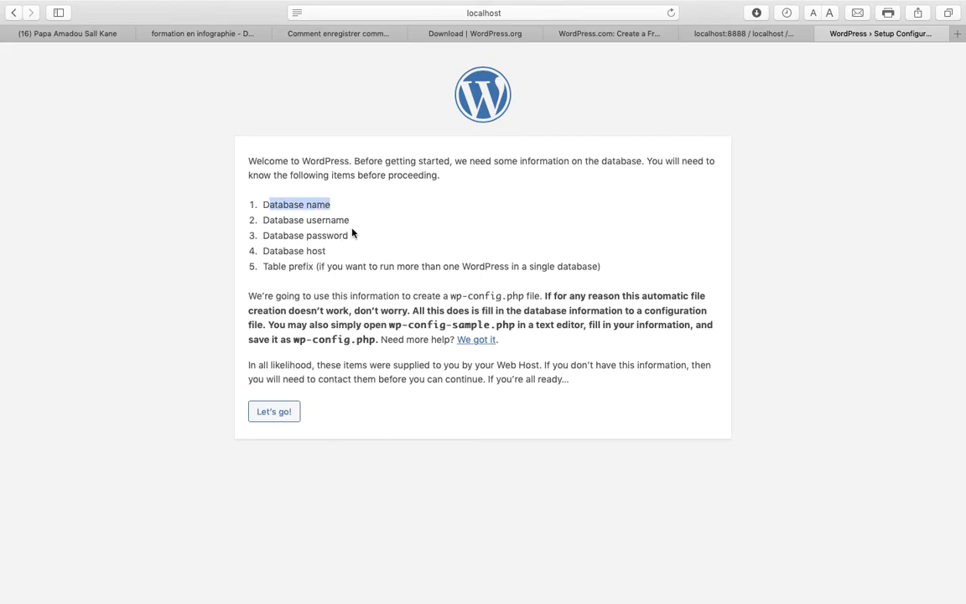
pyautogui.moveTo(350, 221); pyautogui.dragTo(257, 220)
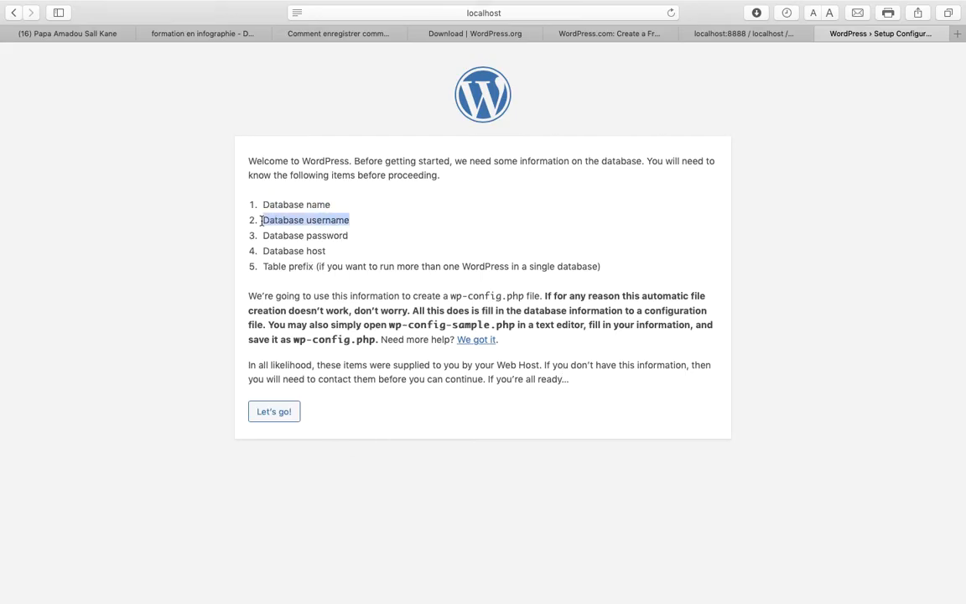
pyautogui.click(352, 243)
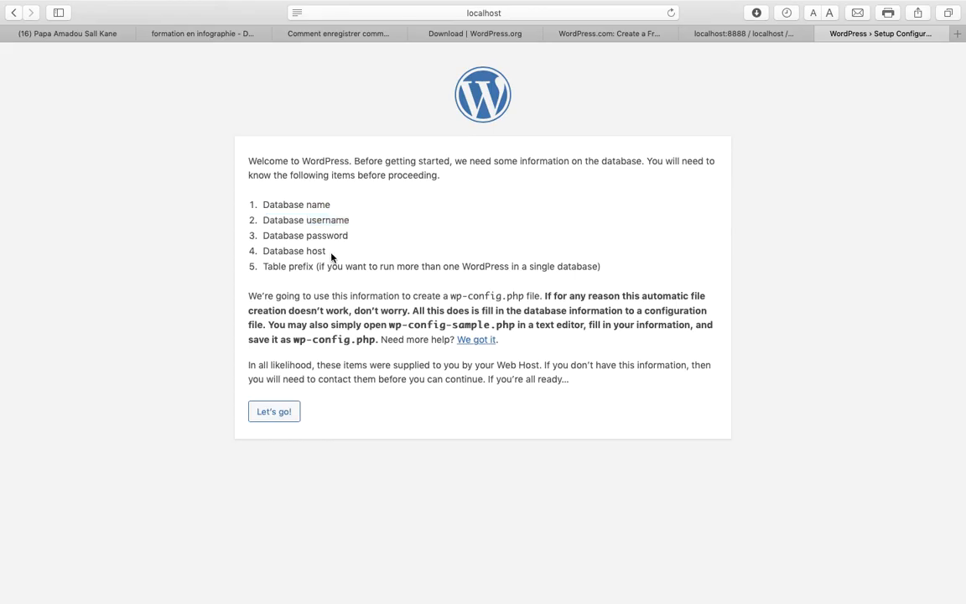
# Step: On the connection form, enter database name bd_kracagency and username root
pyautogui.click(277, 414)
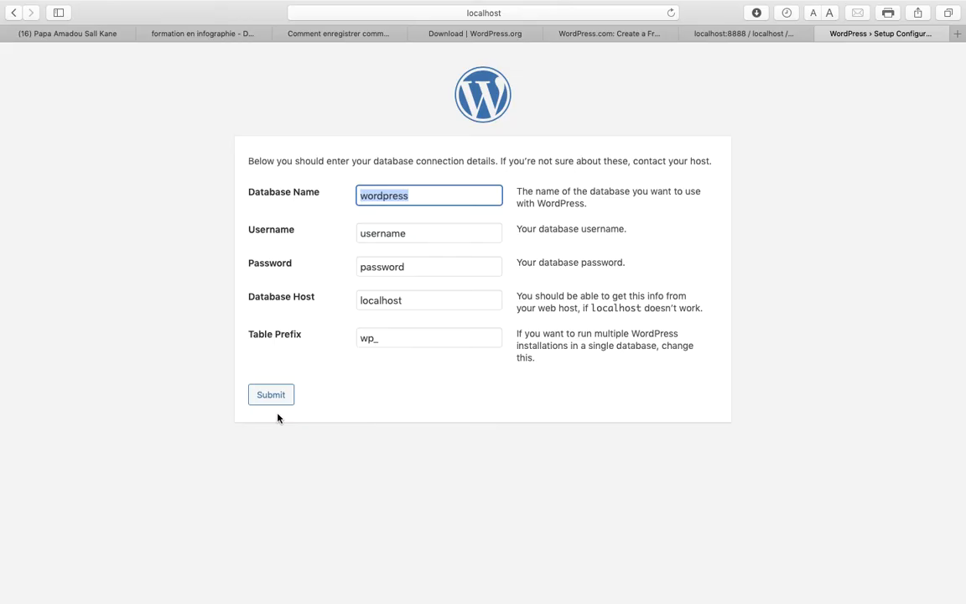
pyautogui.write('bd')
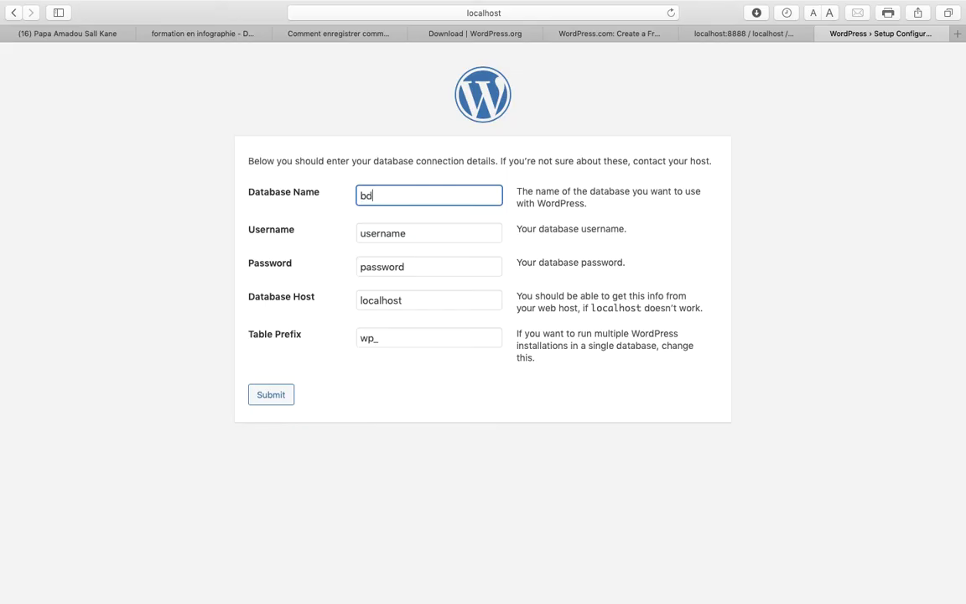
pyautogui.write('_kracagency')
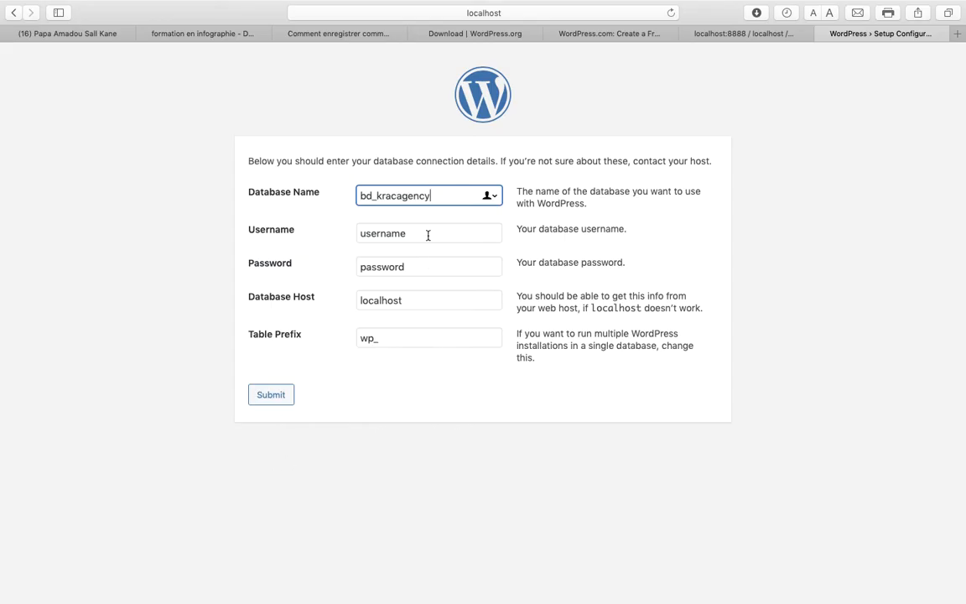
pyautogui.press('Tab')
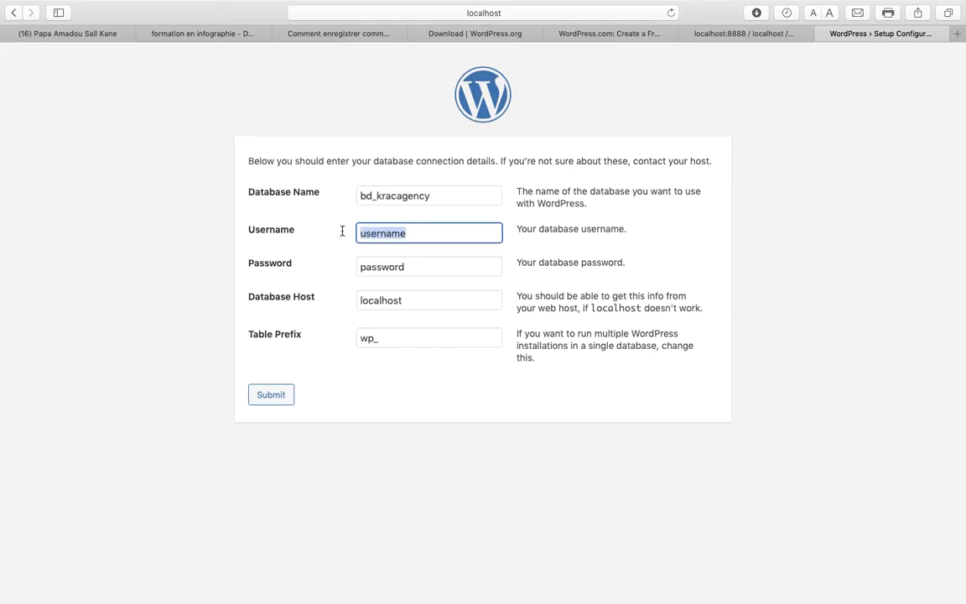
pyautogui.write('e')
pyautogui.press('BackSpace')
pyautogui.write('root')
pyautogui.moveTo(407, 268); pyautogui.dragTo(358, 266)
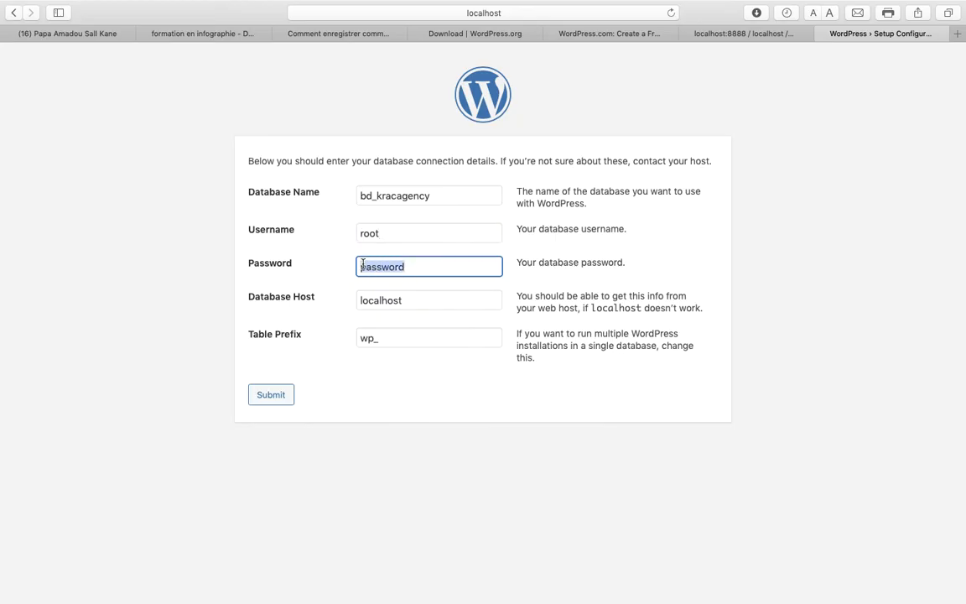
pyautogui.write('r')
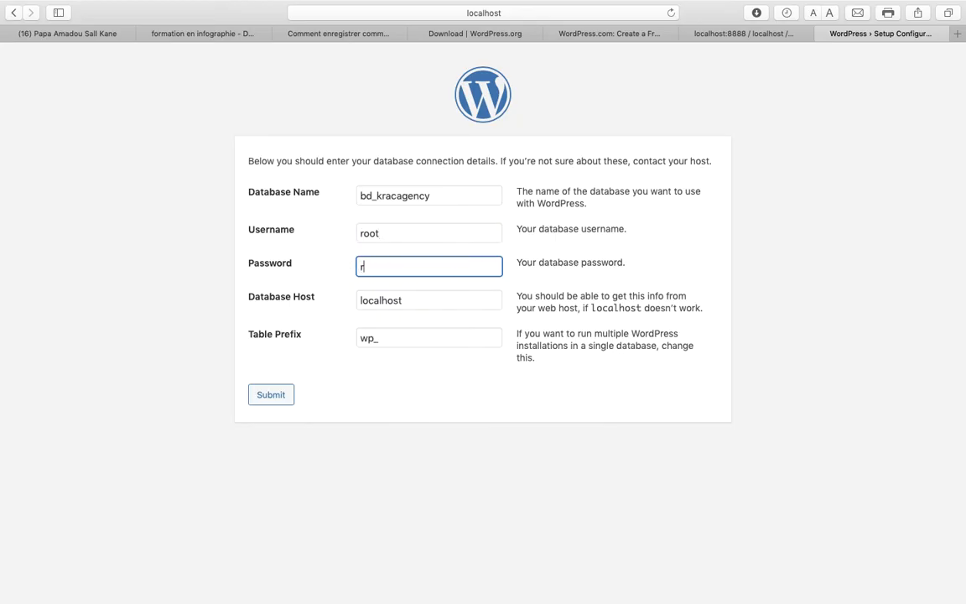
pyautogui.write('oot')
pyautogui.moveTo(405, 300); pyautogui.dragTo(353, 304)
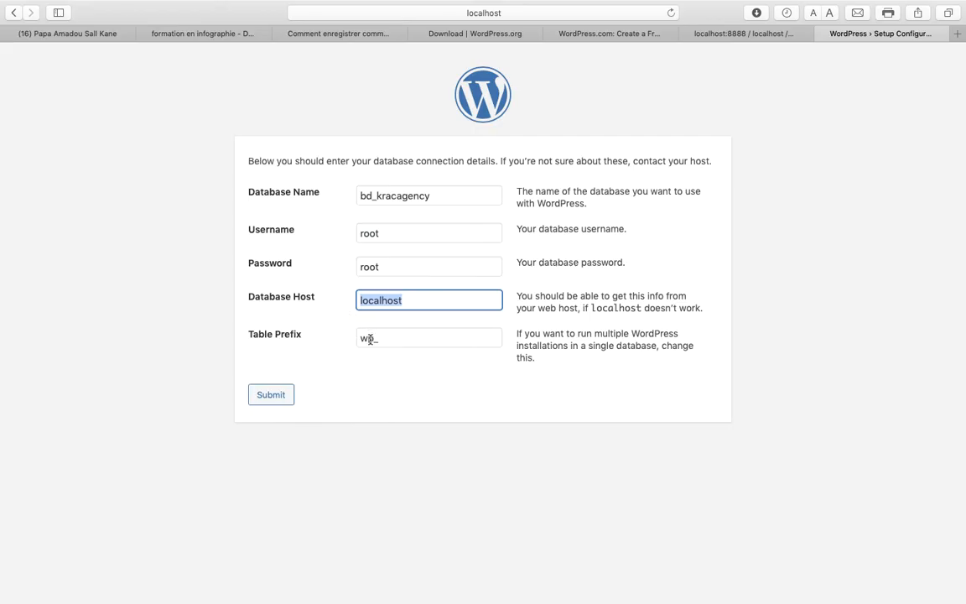
pyautogui.click(369, 338)
pyautogui.moveTo(369, 340); pyautogui.dragTo(357, 340)
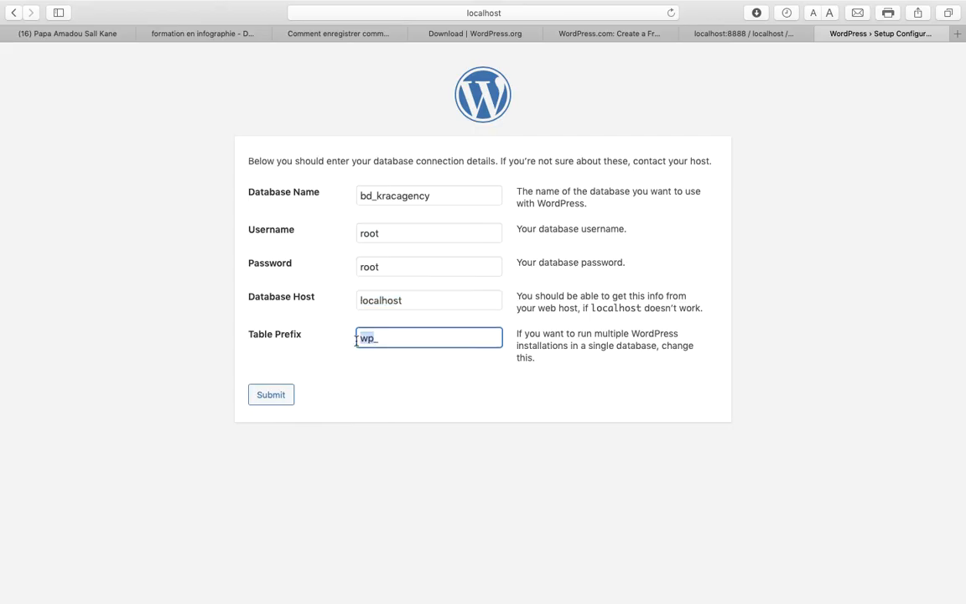
pyautogui.write('wcvop')
pyautogui.click(257, 400)
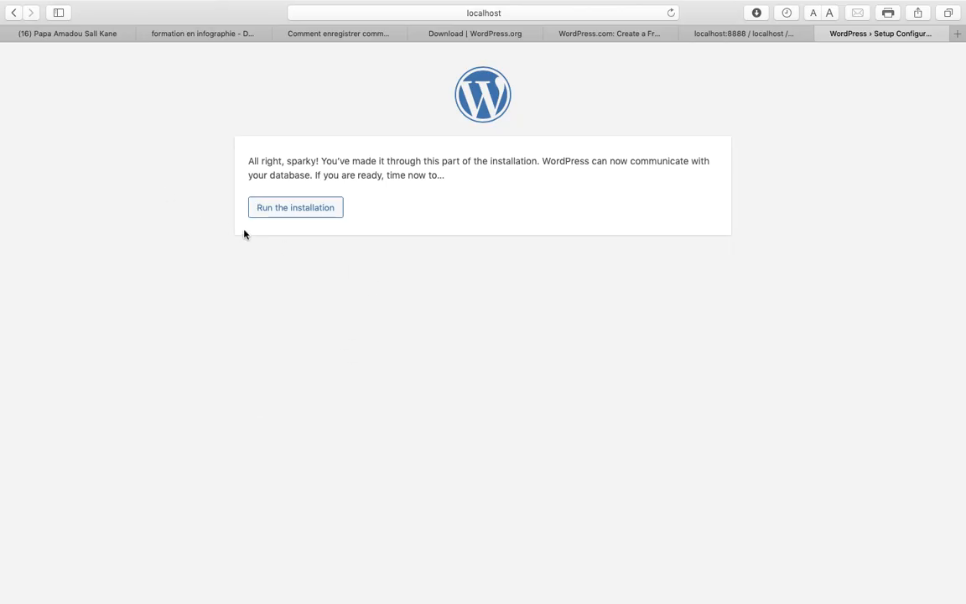
# Step: Run the installation and enter the Site Title 'Kracagency : Agence de communication'
pyautogui.click(263, 217)
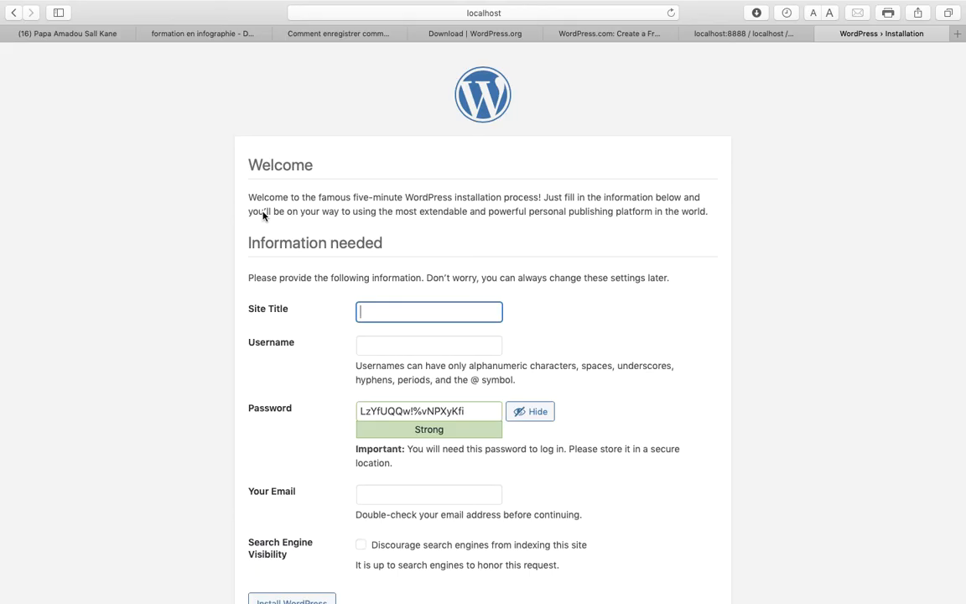
pyautogui.write('Ag')
pyautogui.press('BackSpace')
pyautogui.press('BackSpace')
pyautogui.write('Kracagency : Age')
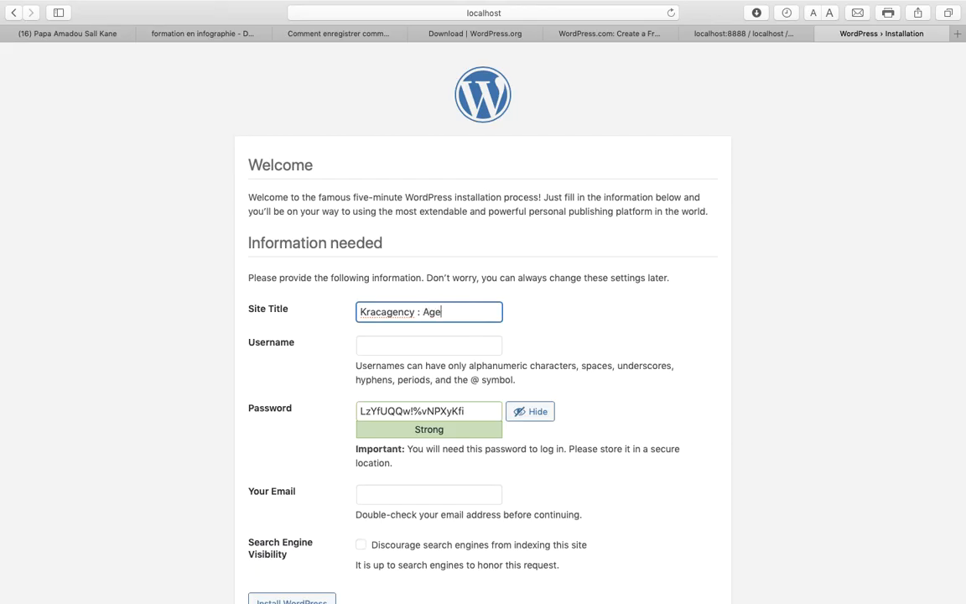
pyautogui.write('nce de communication')
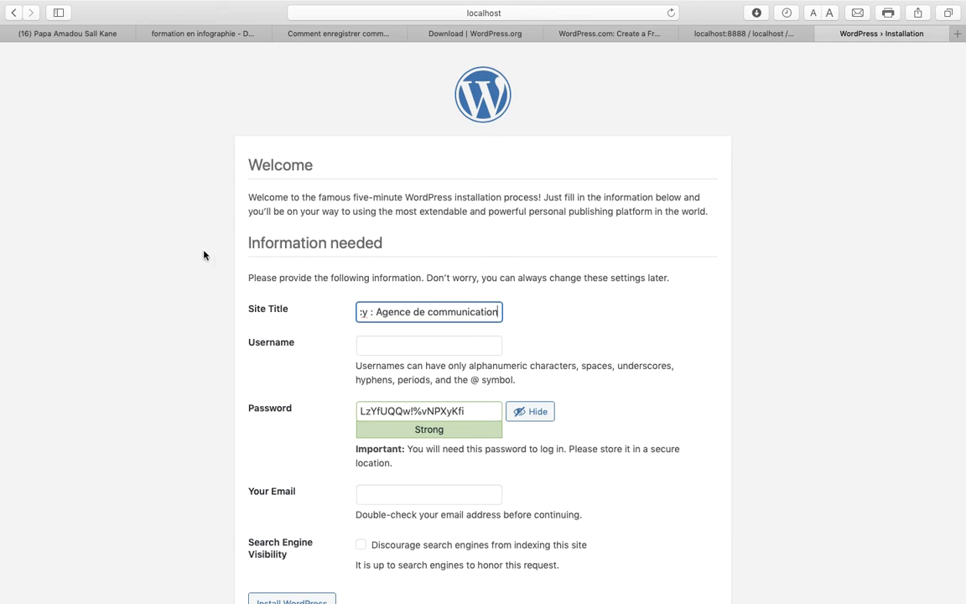
# Step: Set the admin username to 'admin' and replace the generated password with your own weak password
pyautogui.click(406, 349)
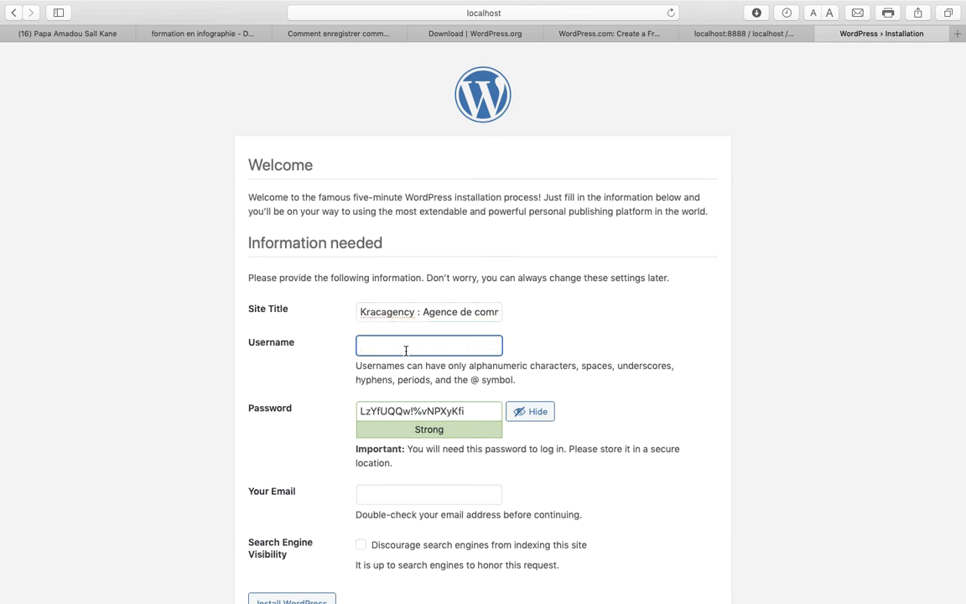
pyautogui.write('admi')
pyautogui.press('Tab')
pyautogui.write('admin')
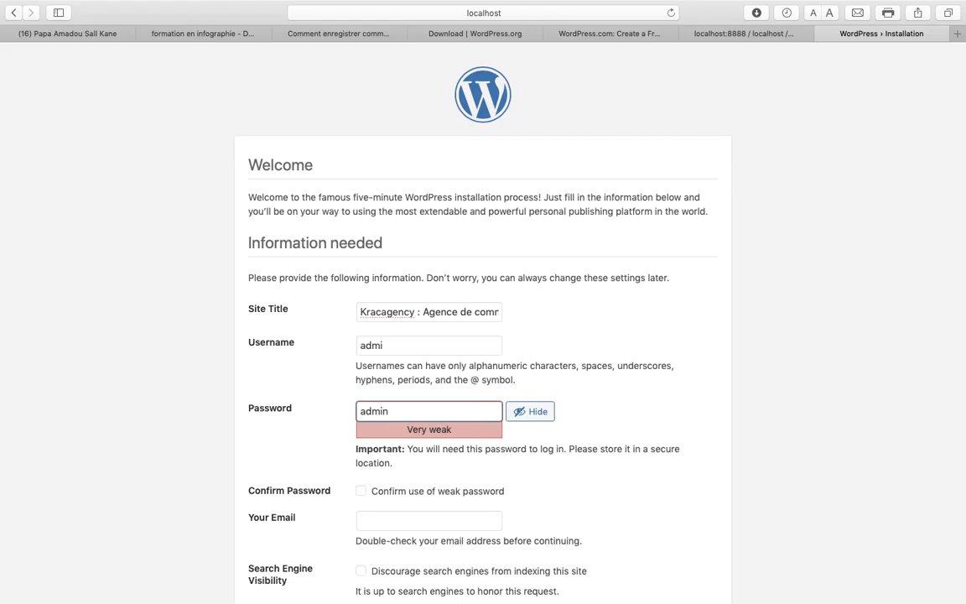
pyautogui.click(399, 344)
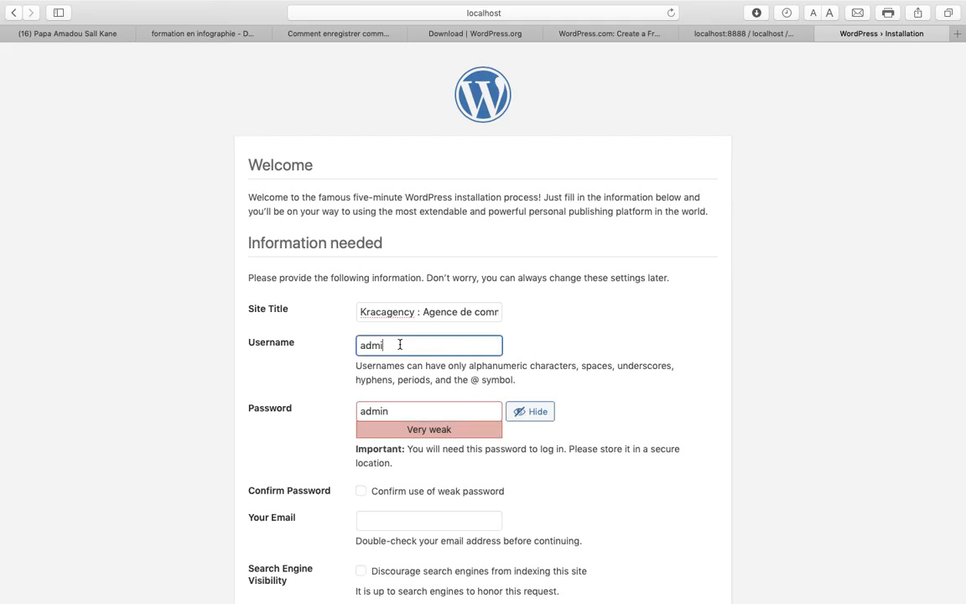
pyautogui.write('n')
# Step: Confirm use of the weak password and enter the admin's e-mail address
pyautogui.click(361, 491)
pyautogui.click(390, 526)
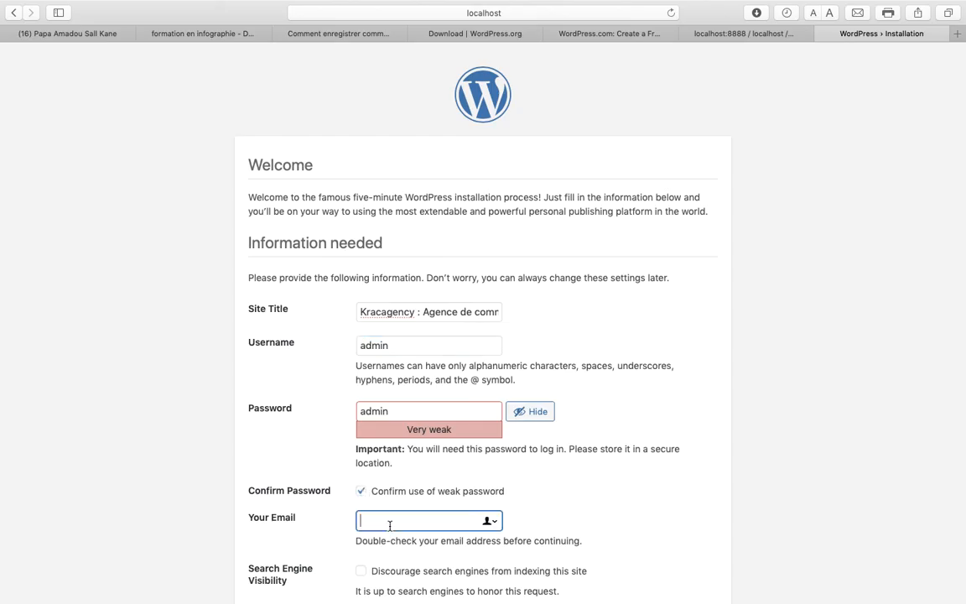
# Step: Discourage search engines from indexing the site and run Install WordPress
pyautogui.scroll(-2, 441, 543)
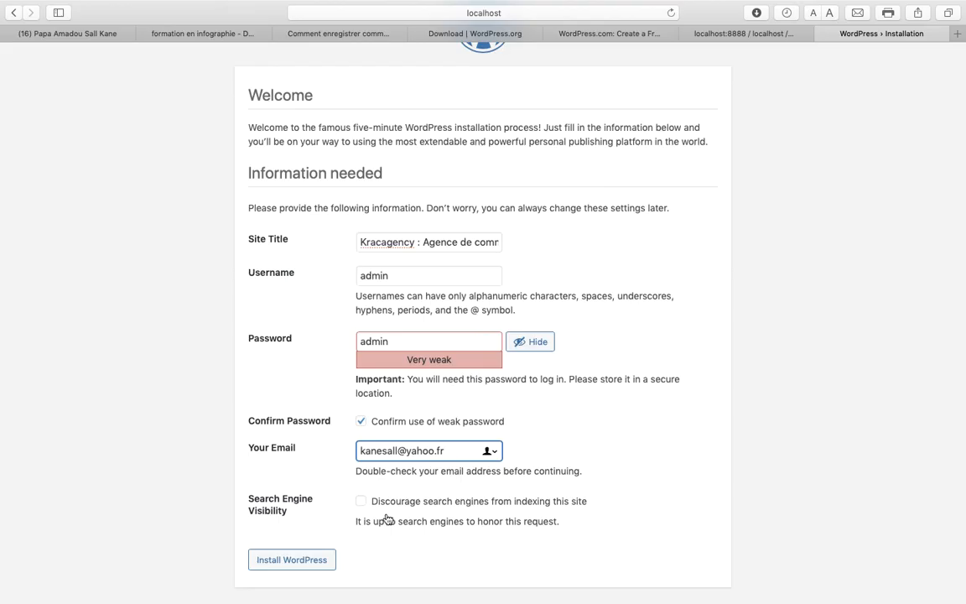
pyautogui.click(362, 502)
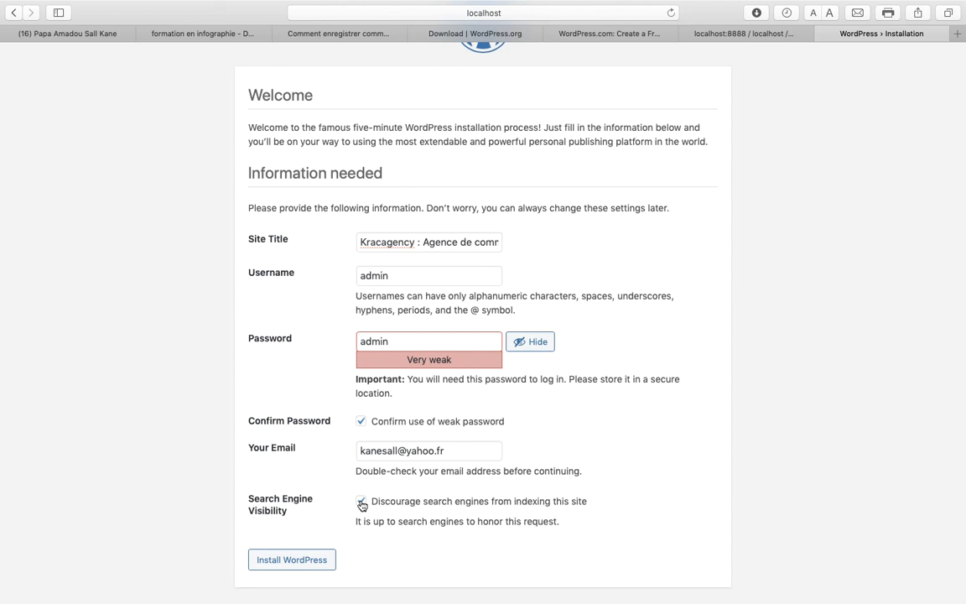
pyautogui.click(304, 563)
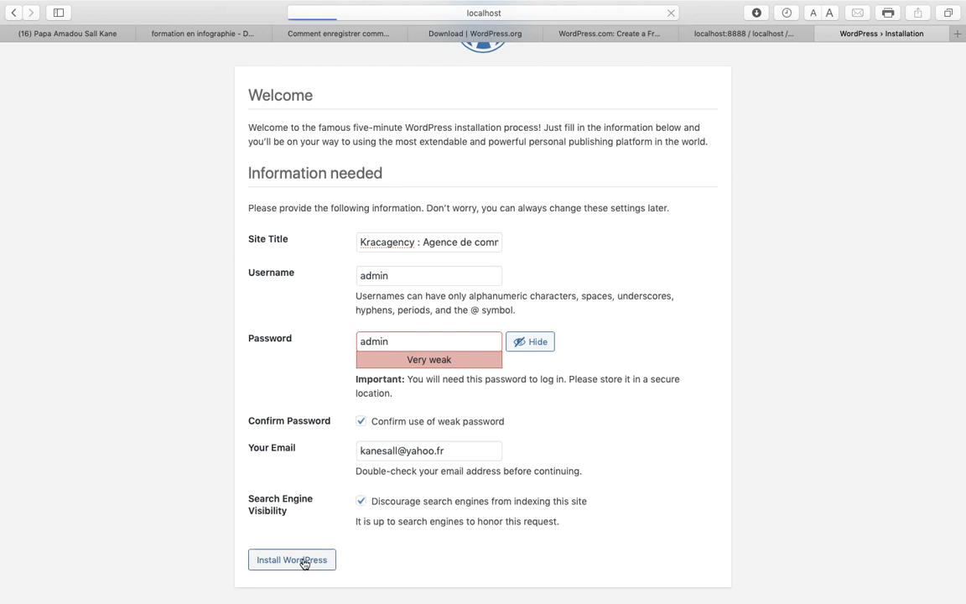